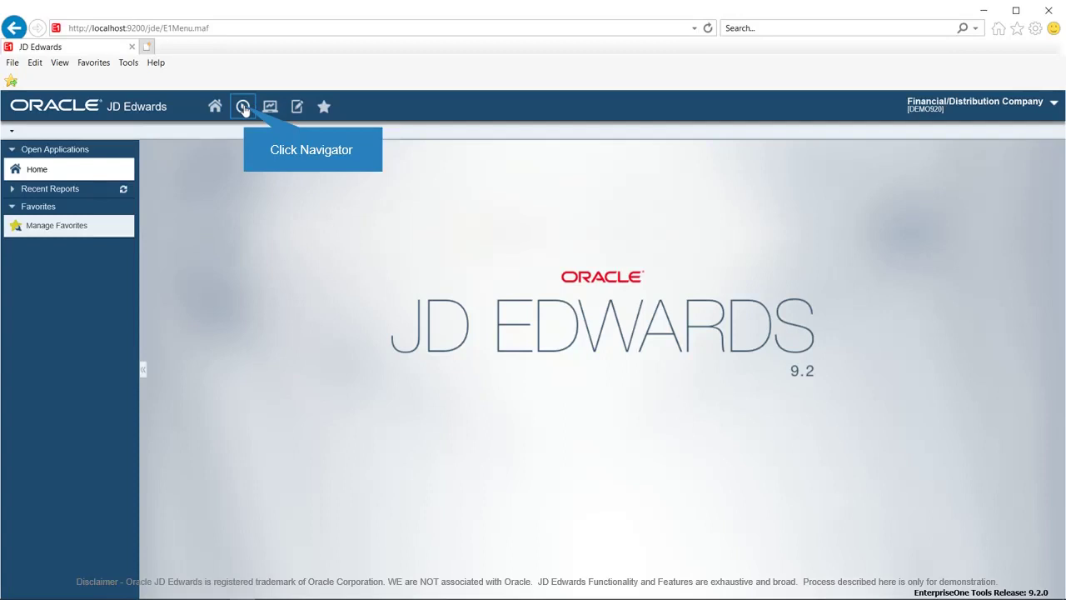
Open Company Names & Numbers under Financials > General Accounting > Organization & Account Setup
click(242, 108)
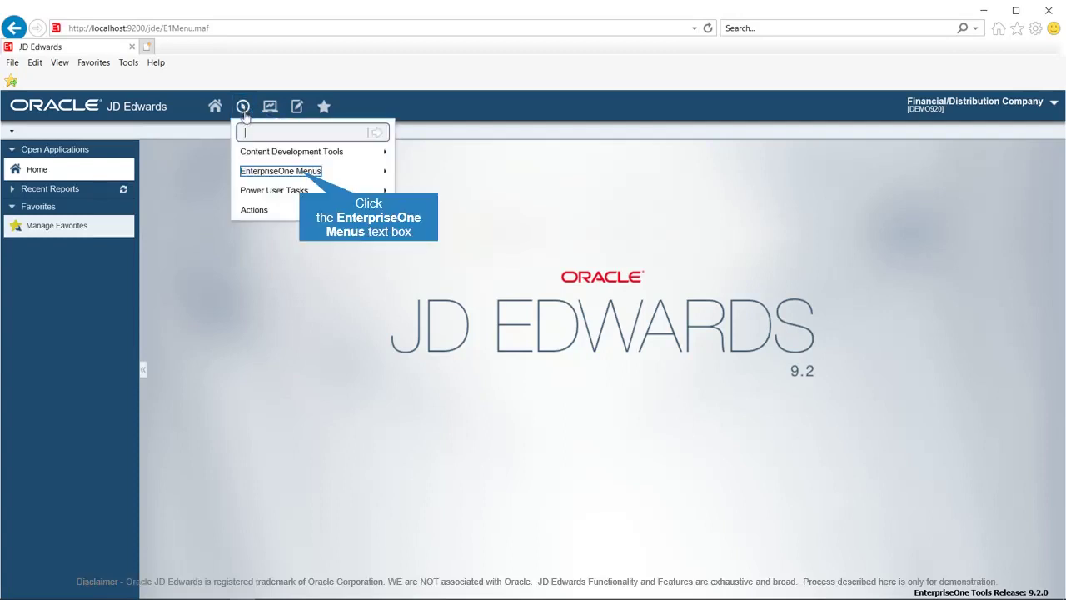
click(300, 174)
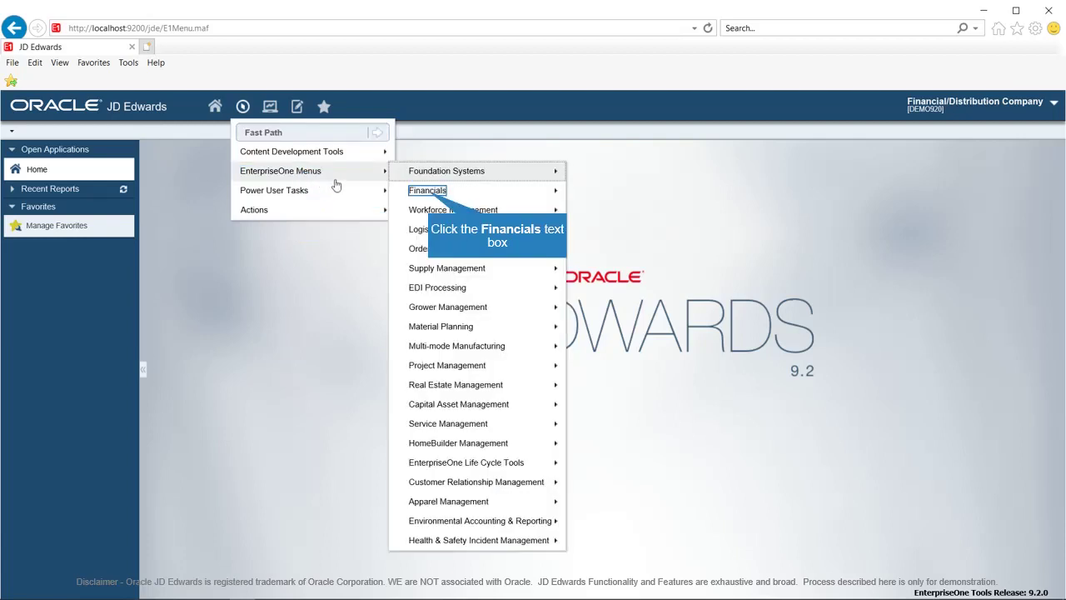
click(429, 193)
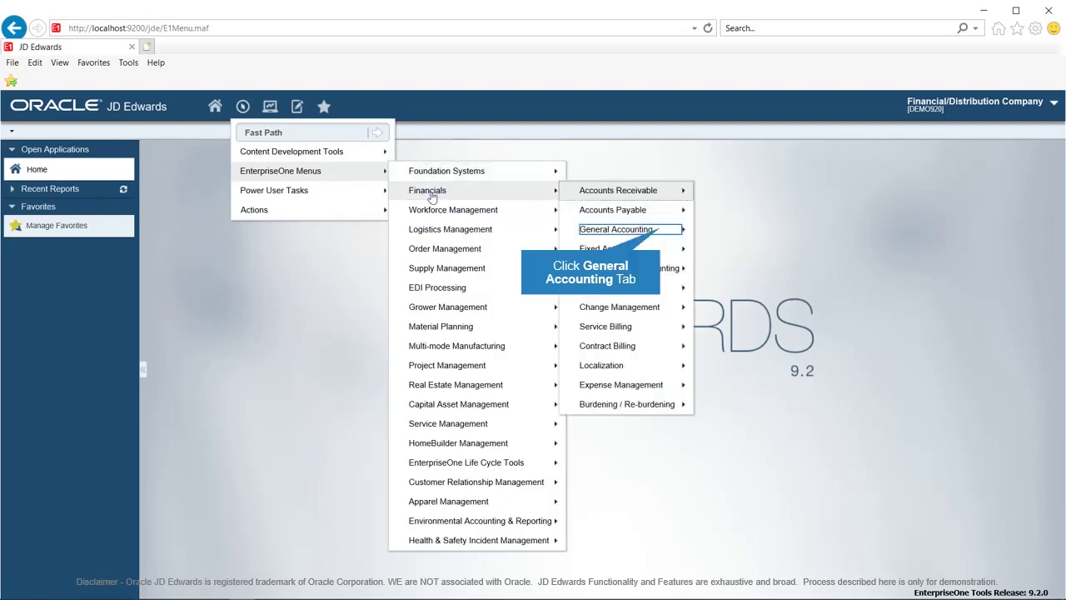
click(656, 232)
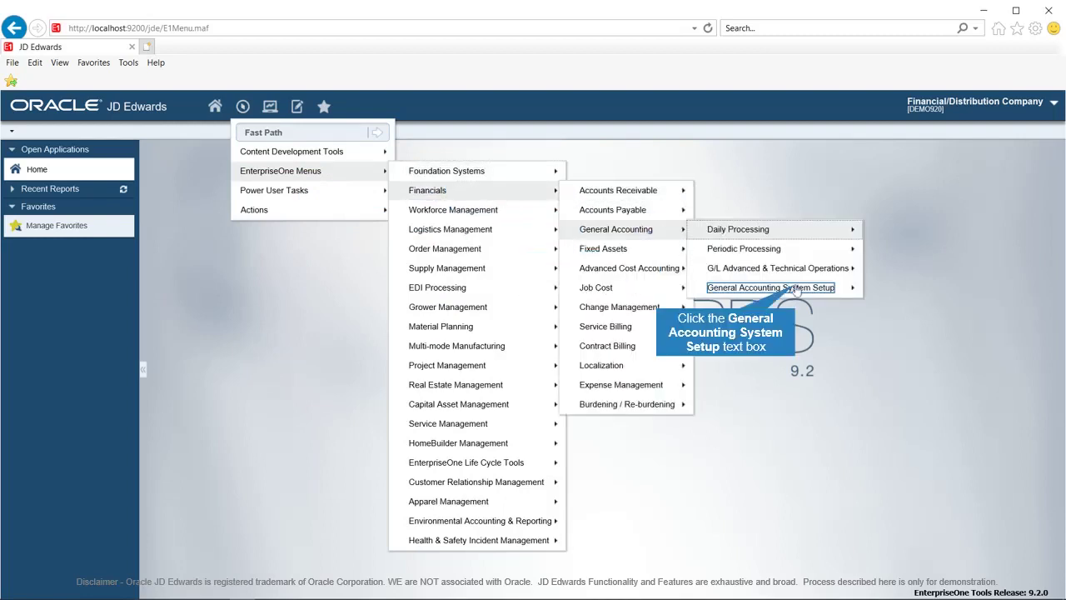
click(797, 289)
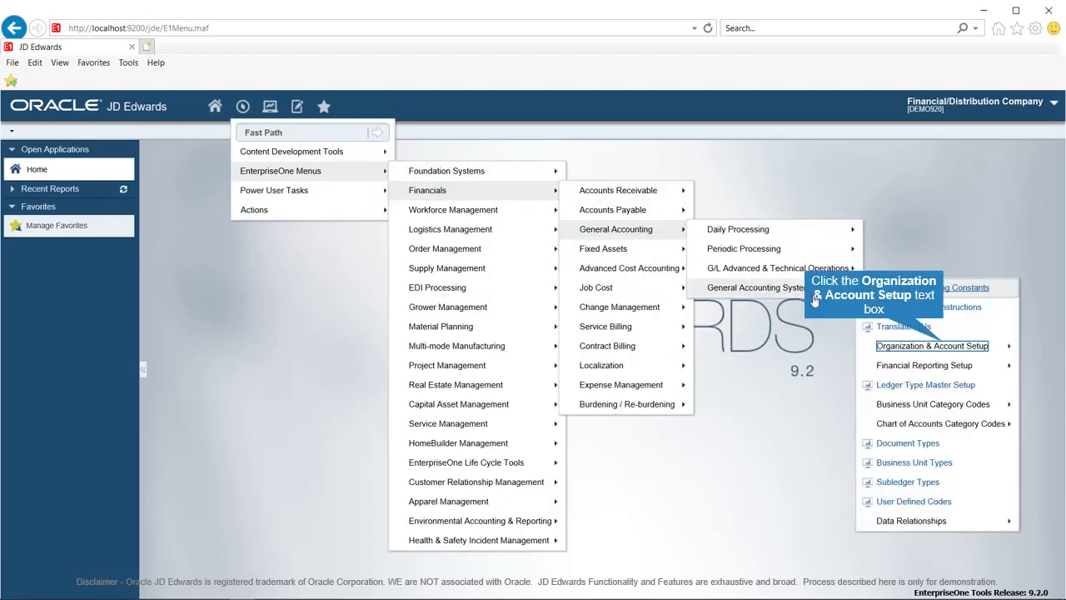
click(945, 348)
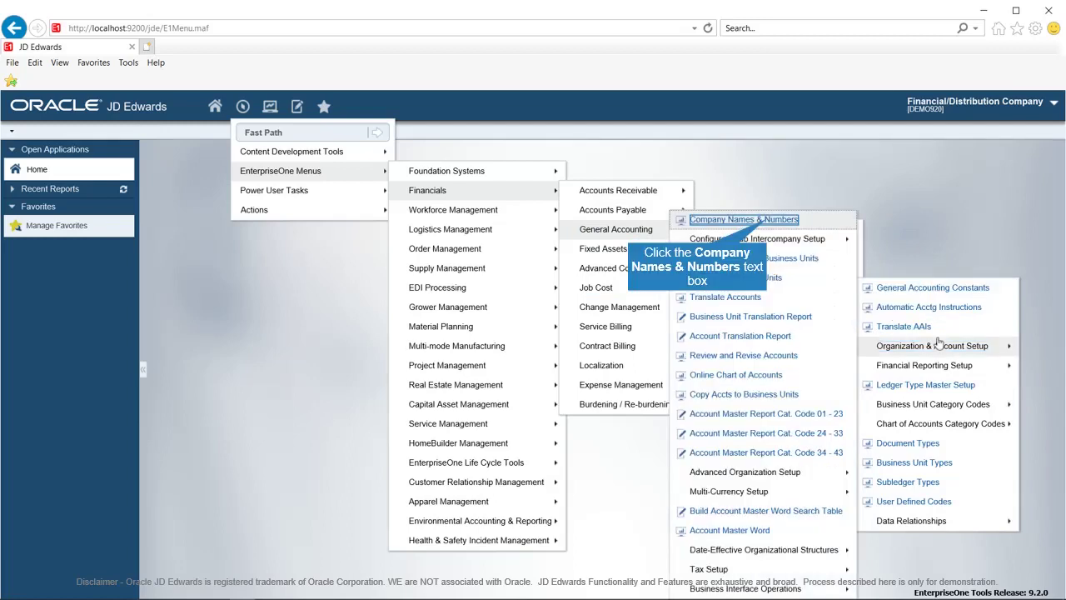
click(766, 222)
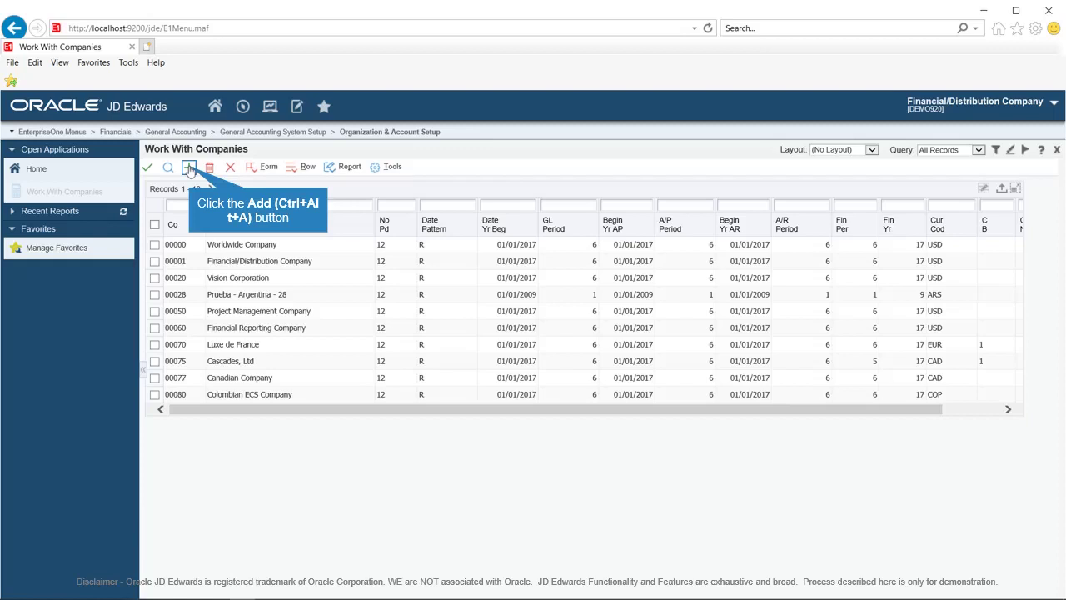
Add a new company from Work With Companies, opening a blank Company Setup form
click(189, 167)
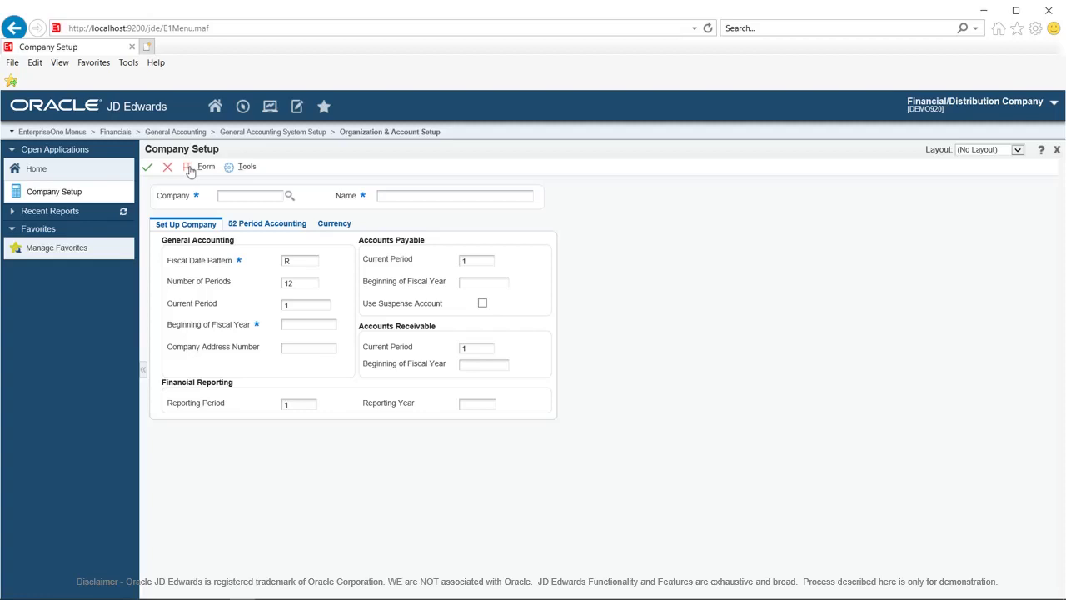
text(1)
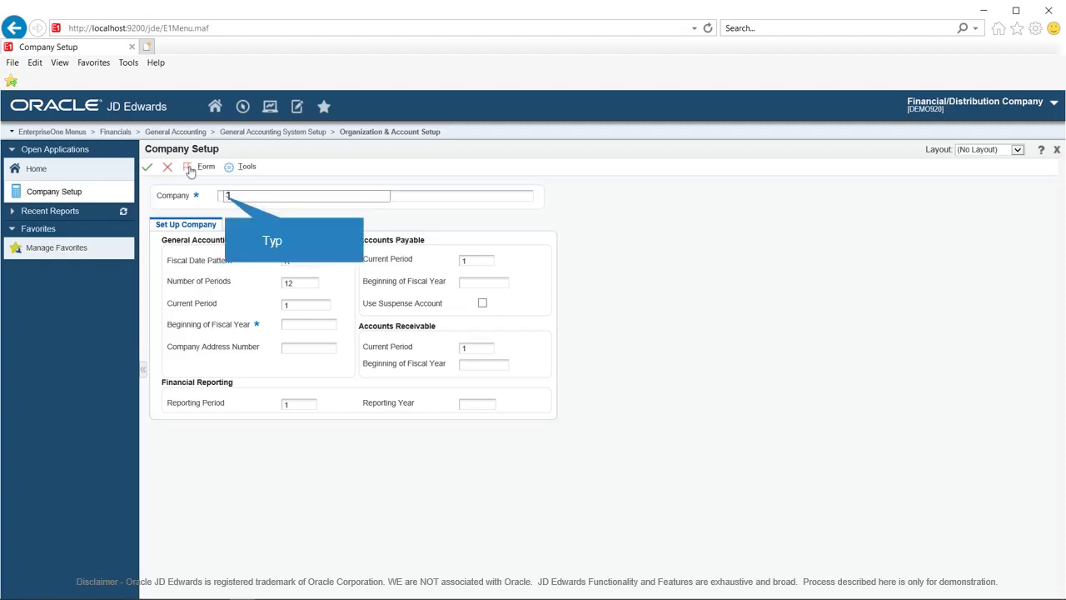
text(9000)
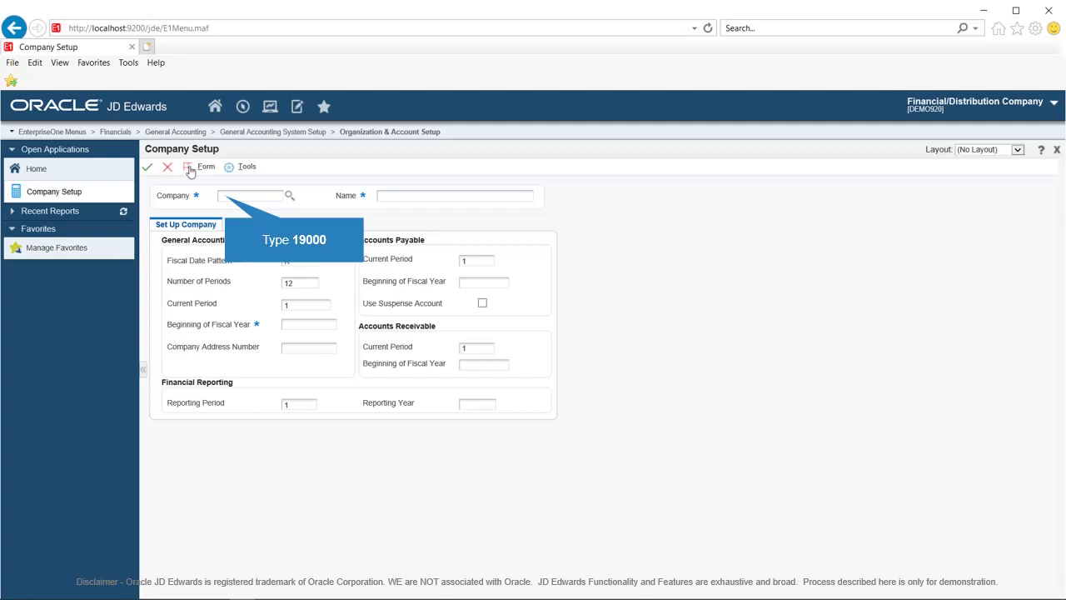
Enter 19000 as the new company number
text(19000)
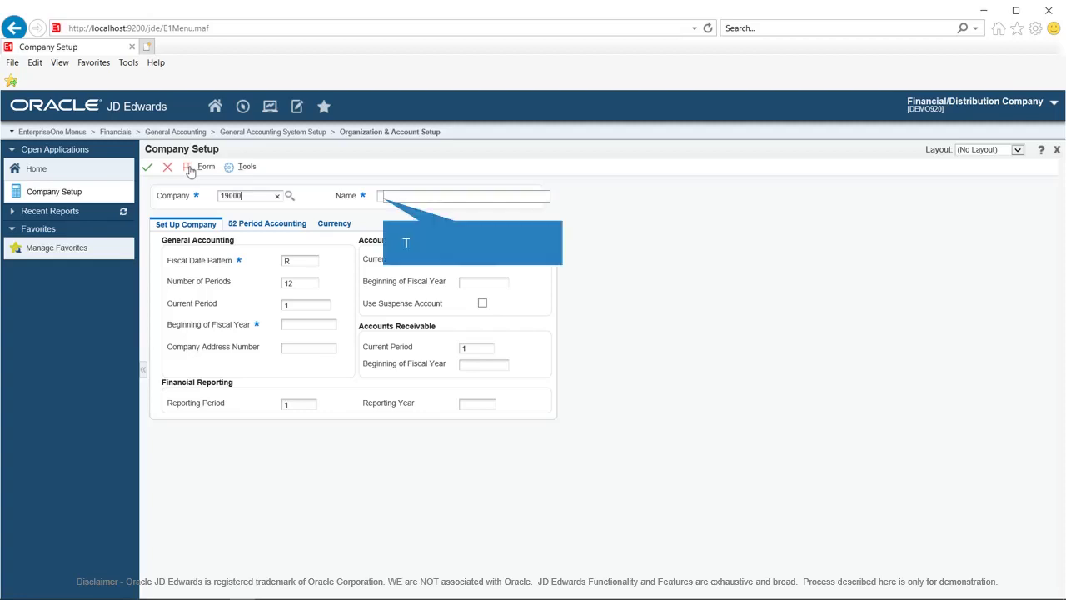
Enter 'Universal Holdings' as the company name
text(Universal Hol)
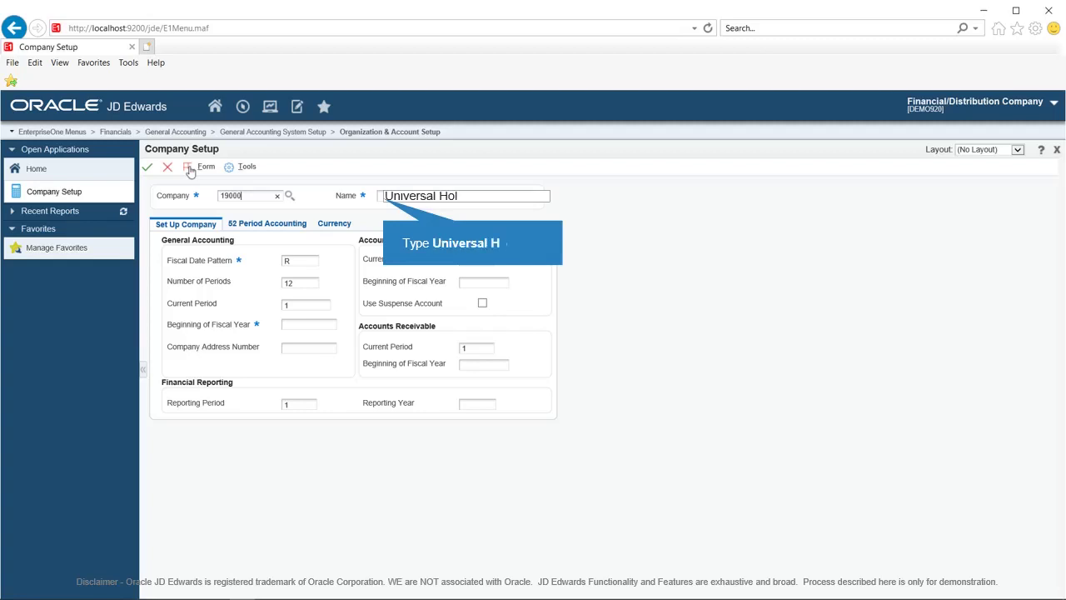
text(dings)
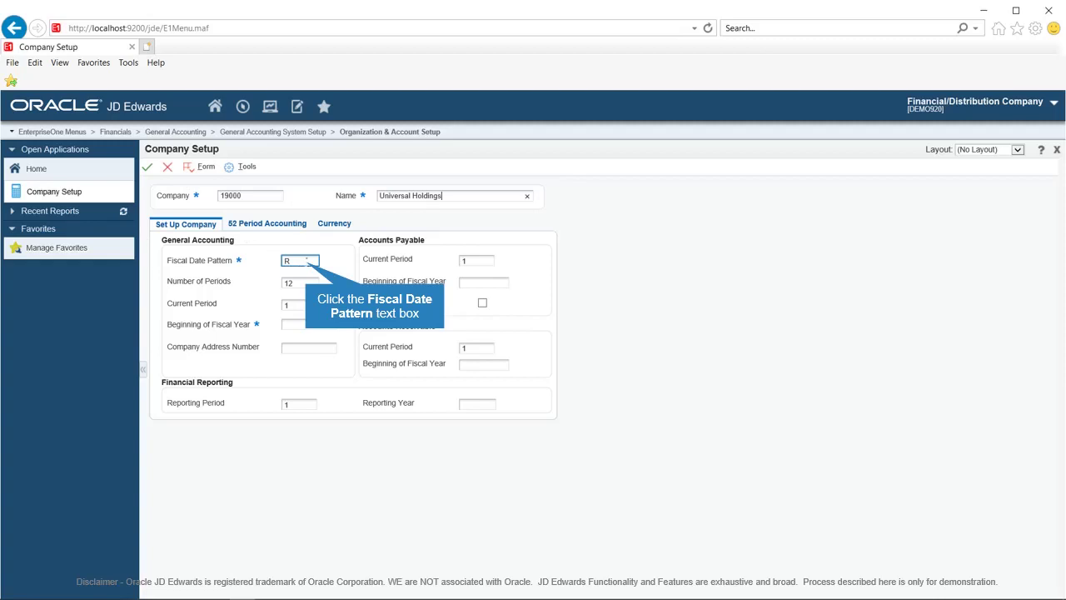
Set the Fiscal Date Pattern to J using the user-defined code lookup
click(299, 261)
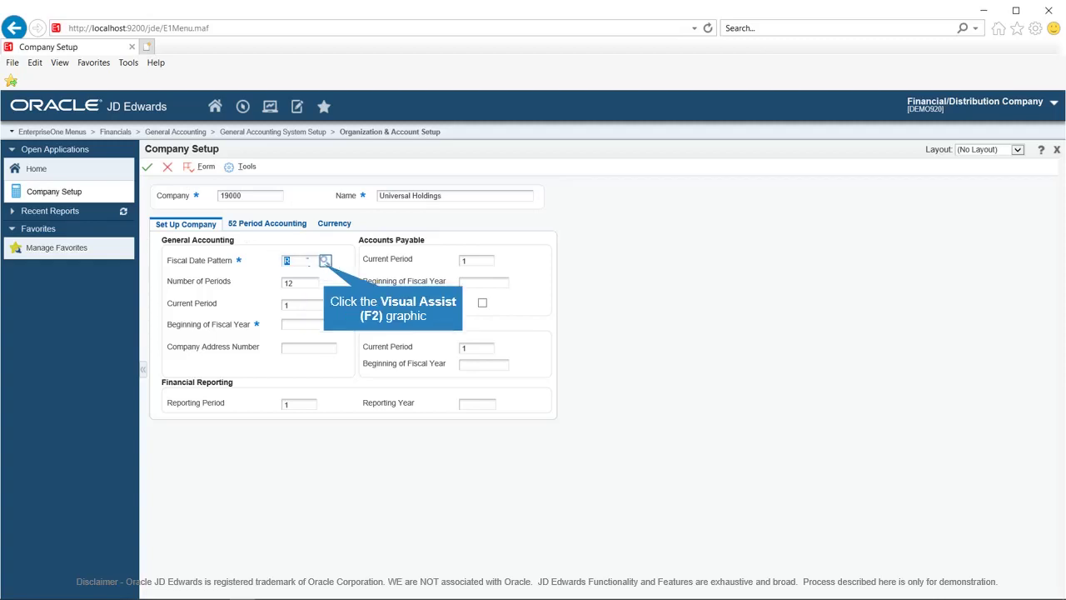
click(325, 261)
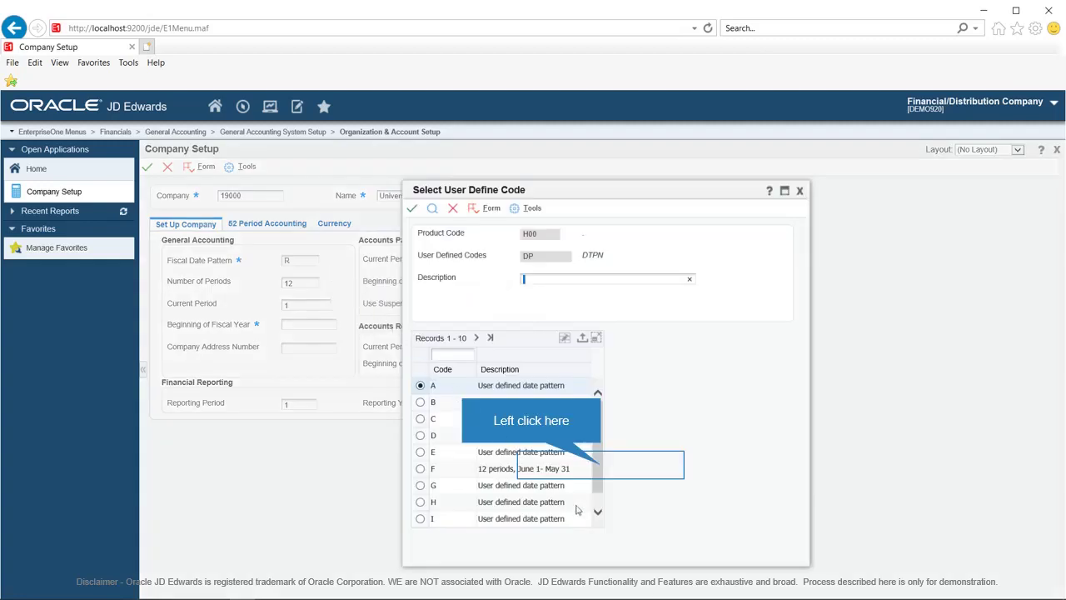
click(600, 500)
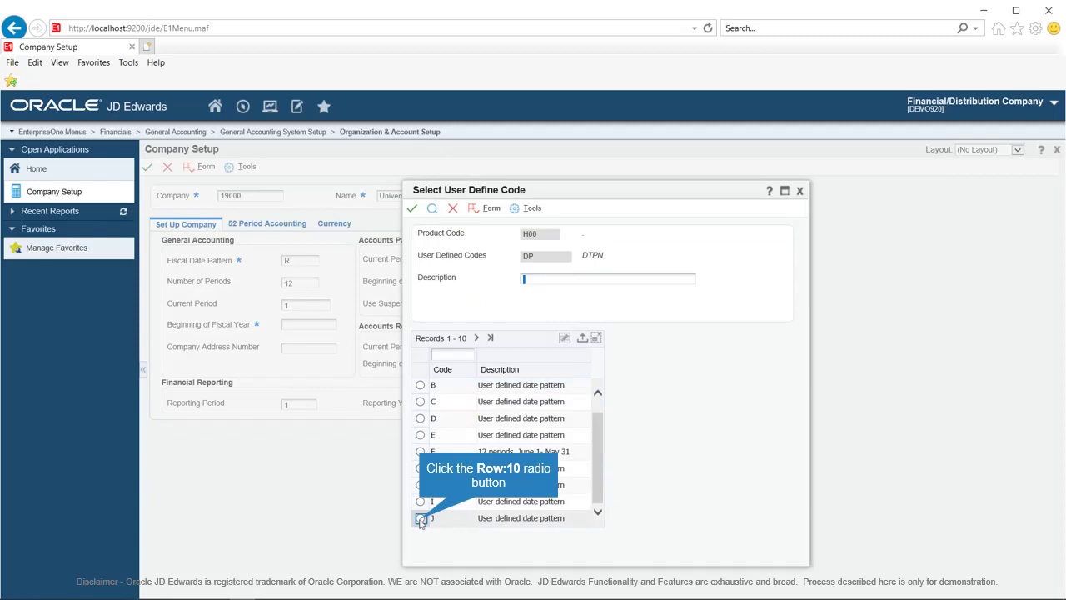
click(421, 518)
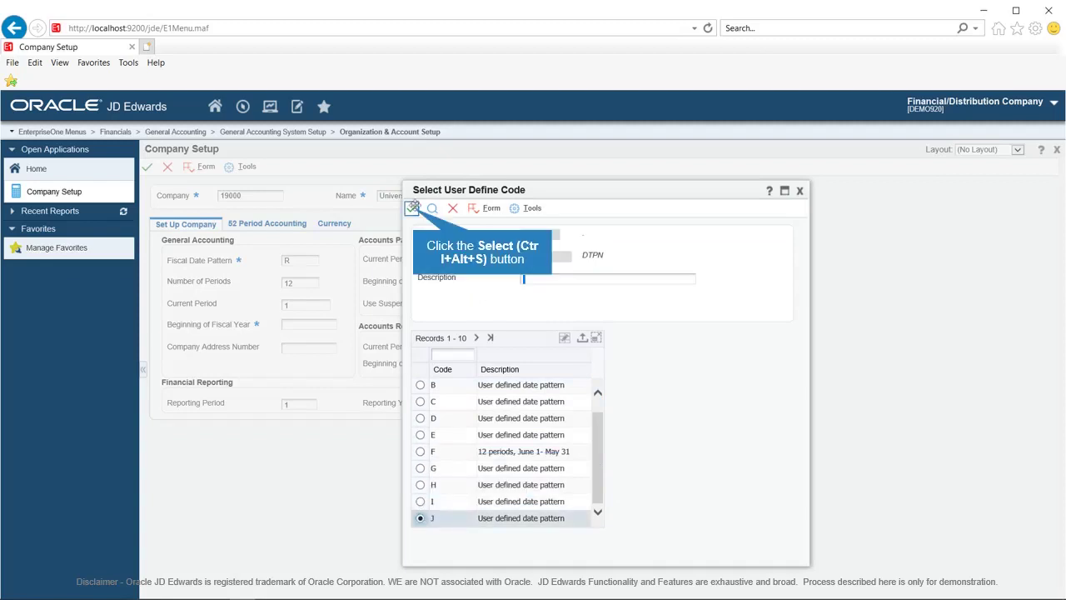
click(413, 208)
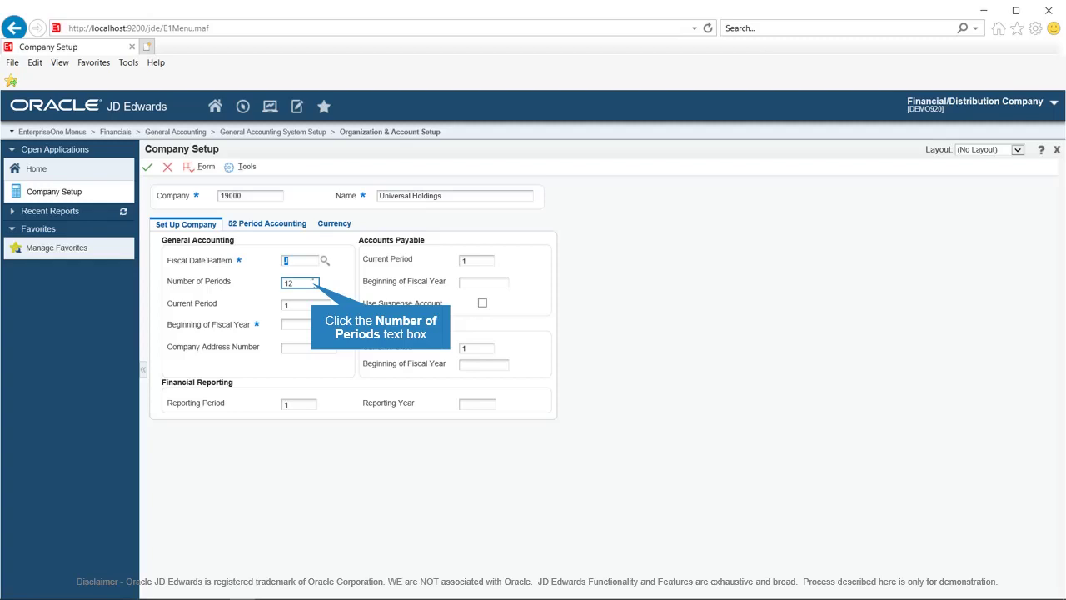
click(314, 283)
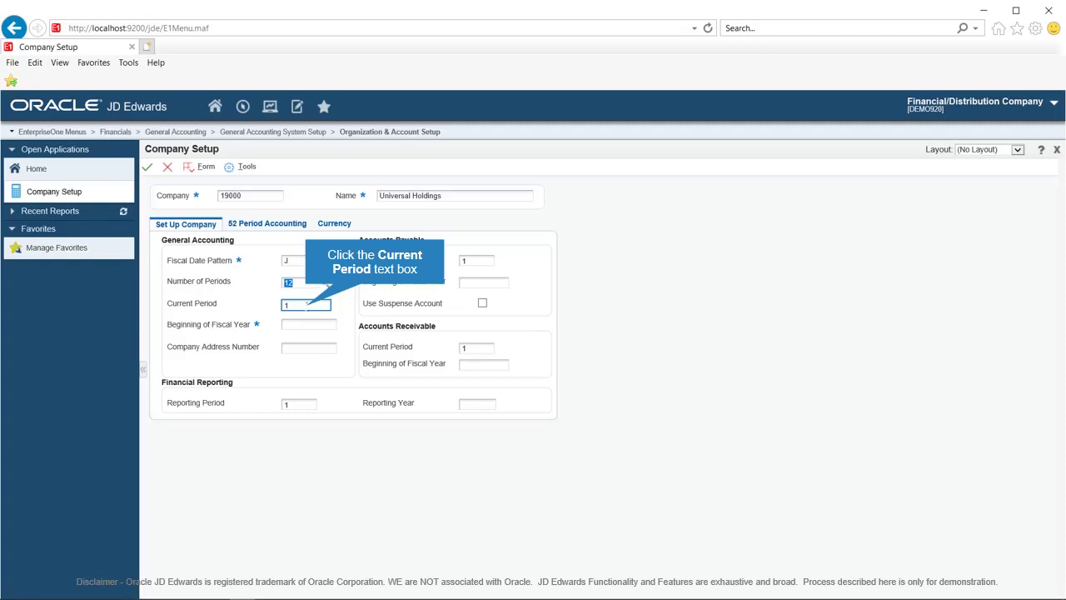
click(308, 324)
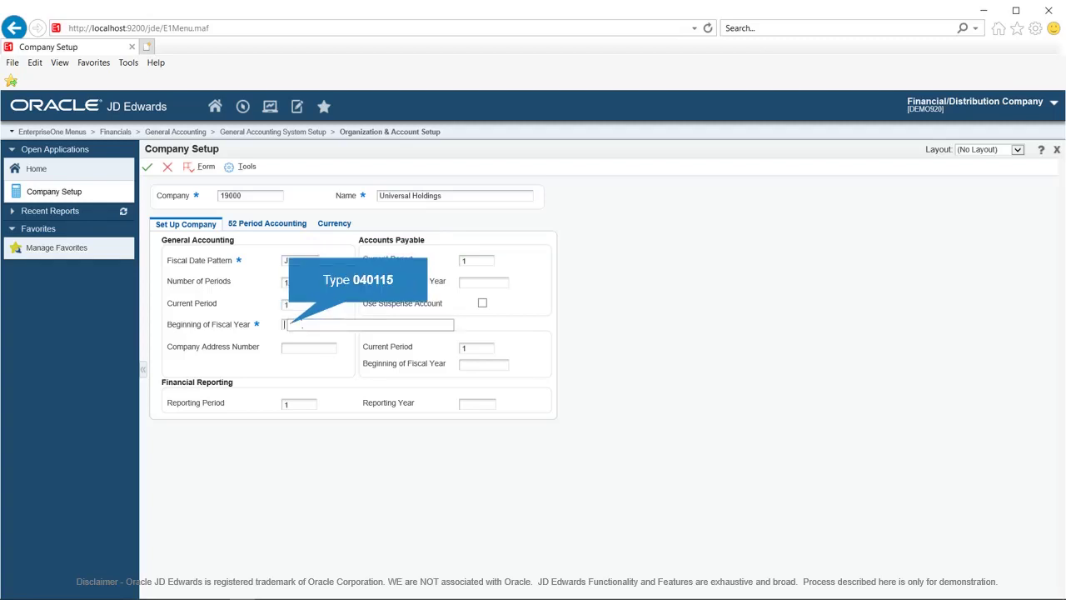
Enter 040115 as Beginning of Fiscal Year so AP, AR and reporting year 15 fill in
text(040115)
key(Tab)
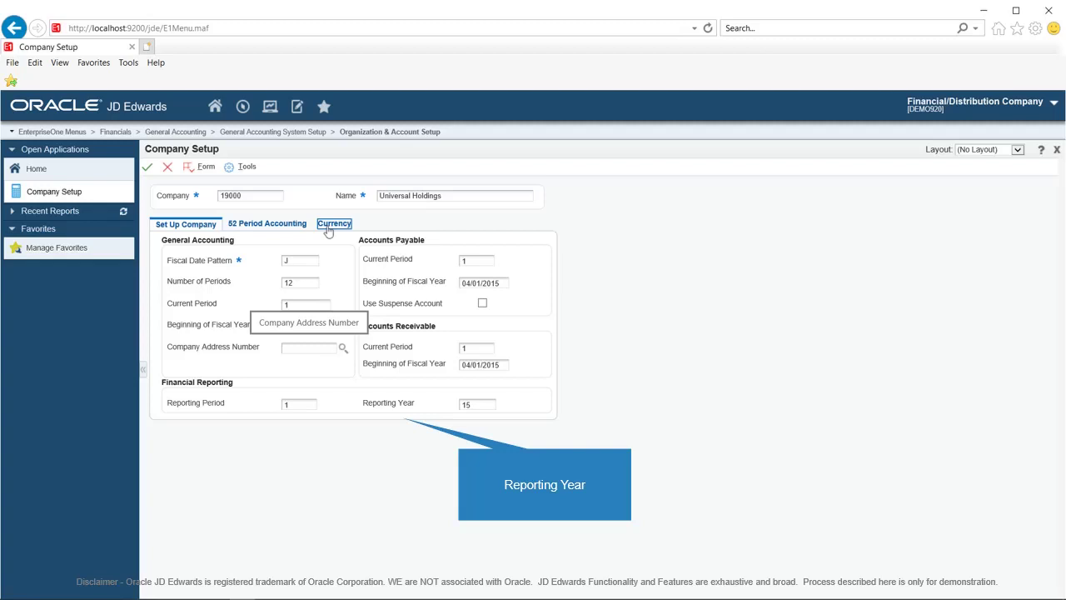
Set domestic currency to USD U.S. Dollar, save company 19000 and return to the list
click(329, 226)
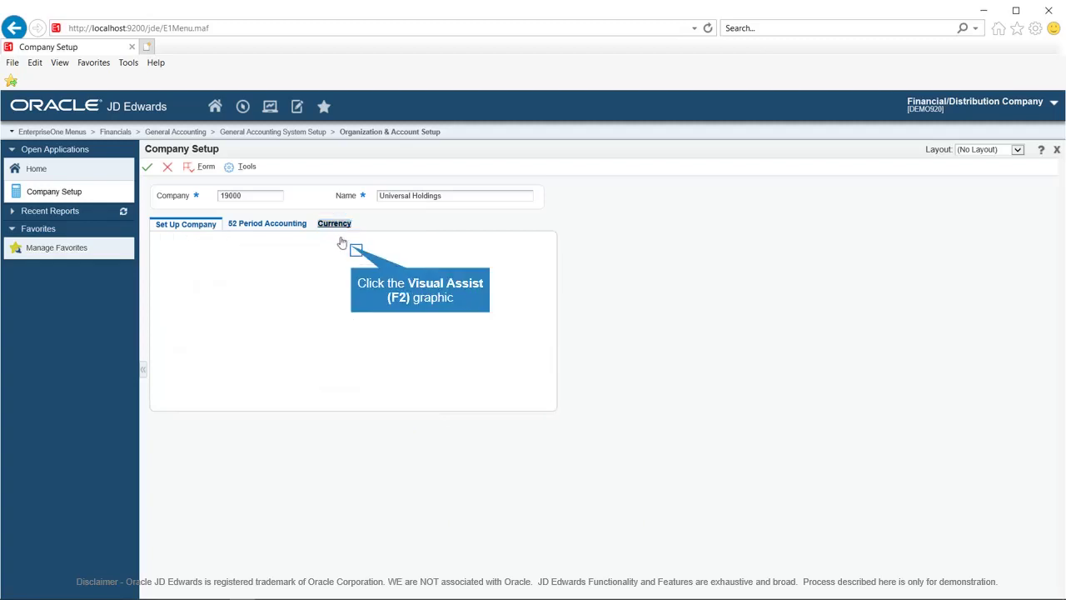
click(355, 250)
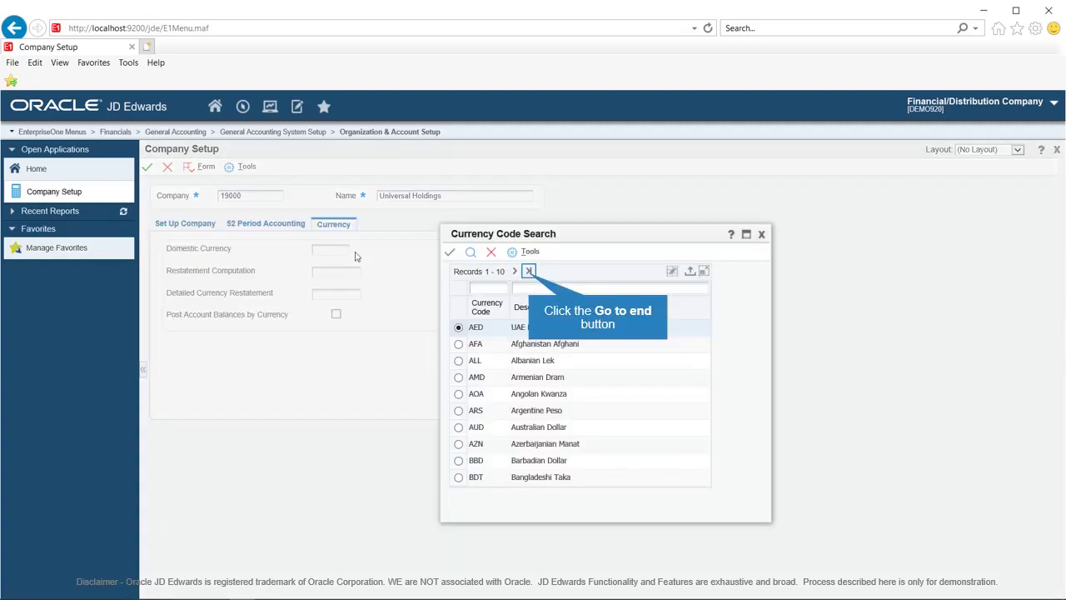
click(529, 271)
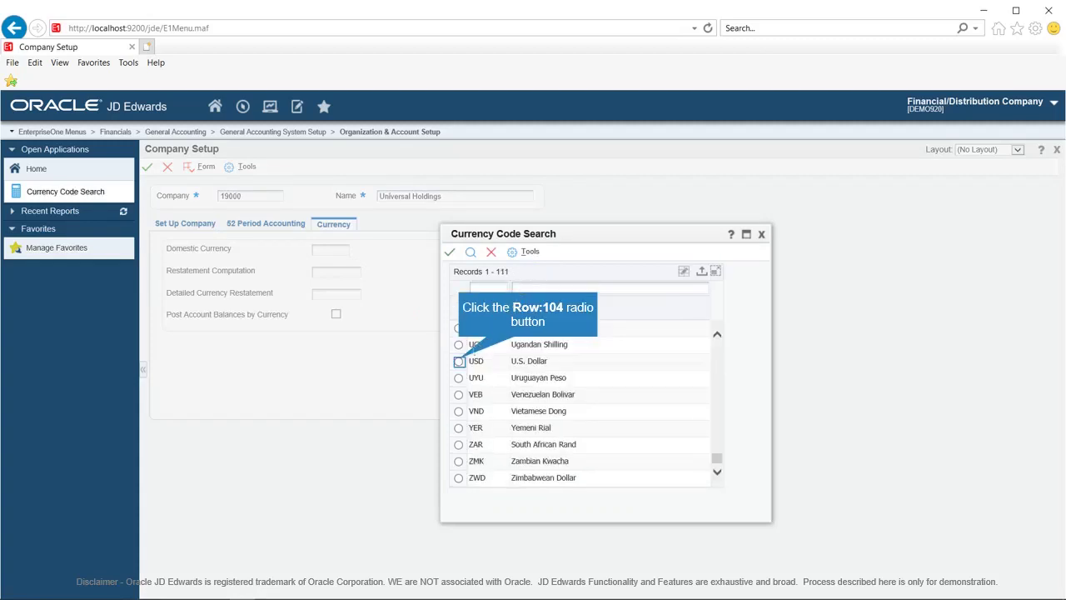
click(459, 361)
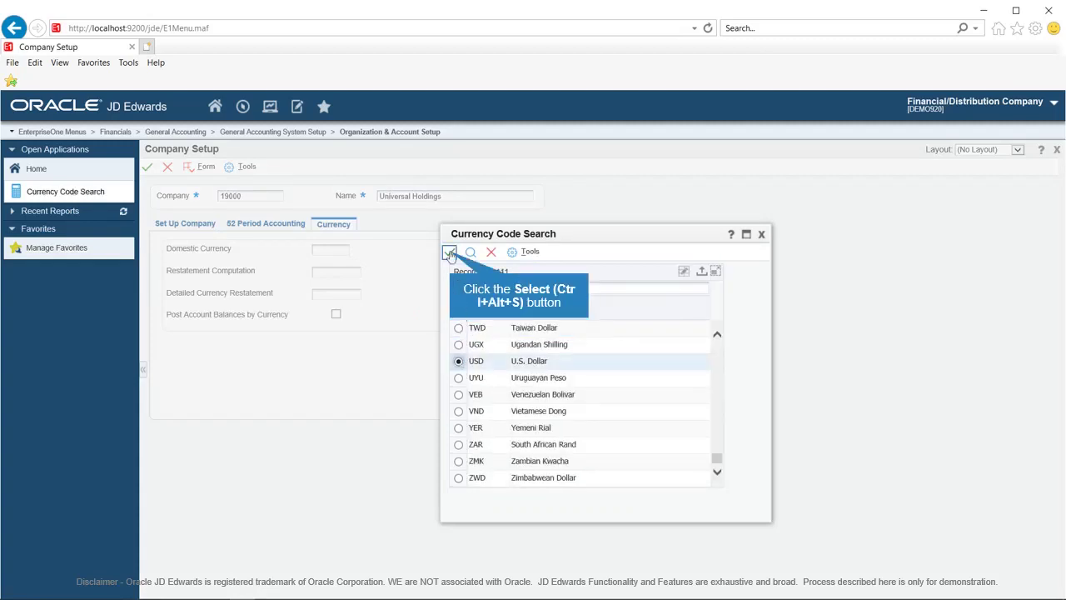
click(450, 253)
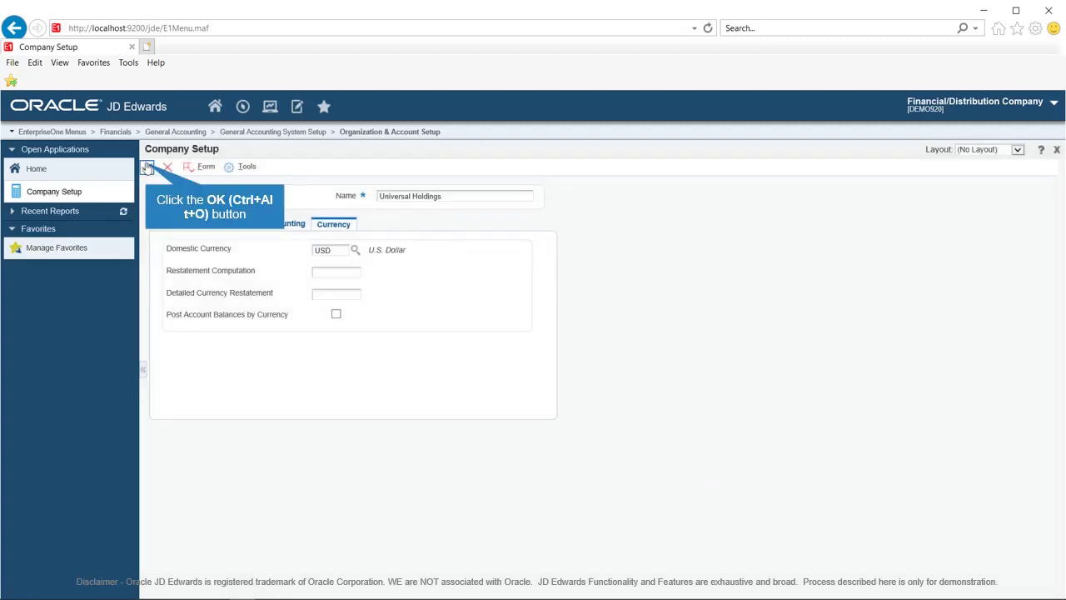
click(147, 167)
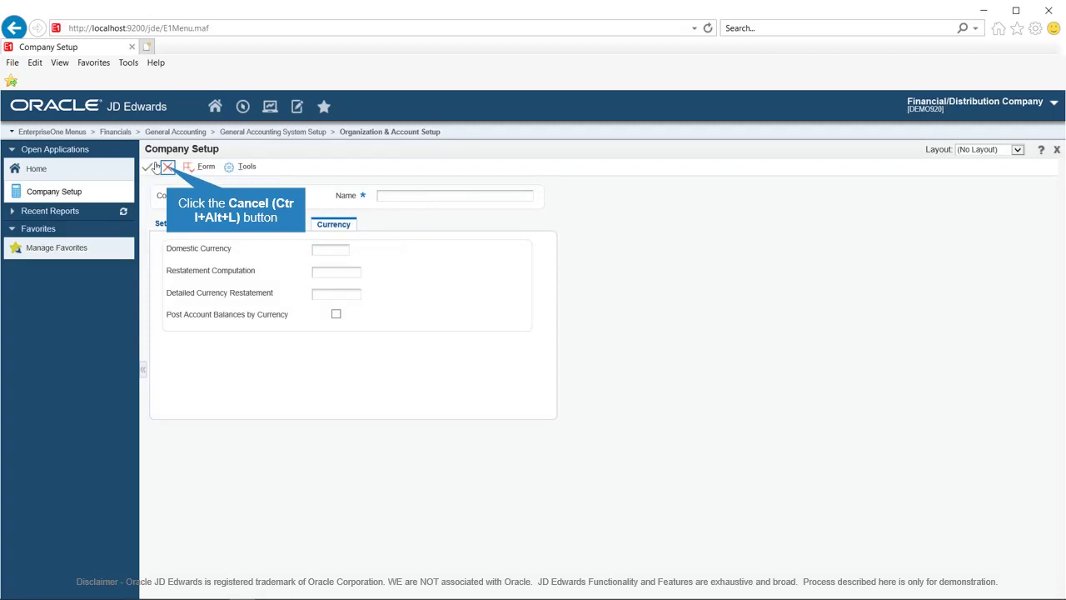
click(167, 167)
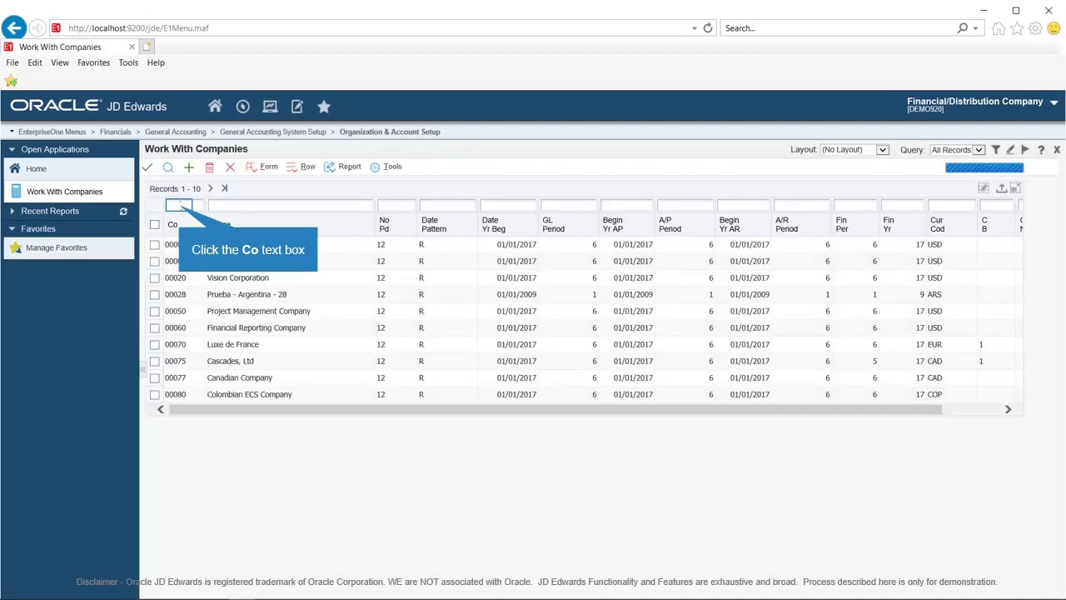
Filter Work With Companies on Co 19000 and select the Universal Holdings row
click(179, 204)
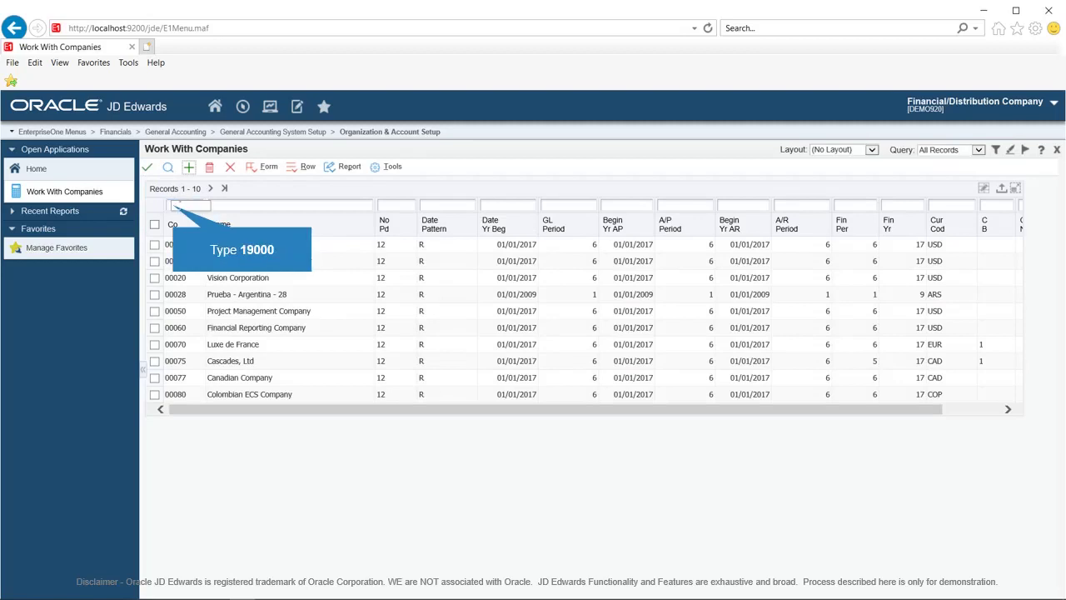
text(19000)
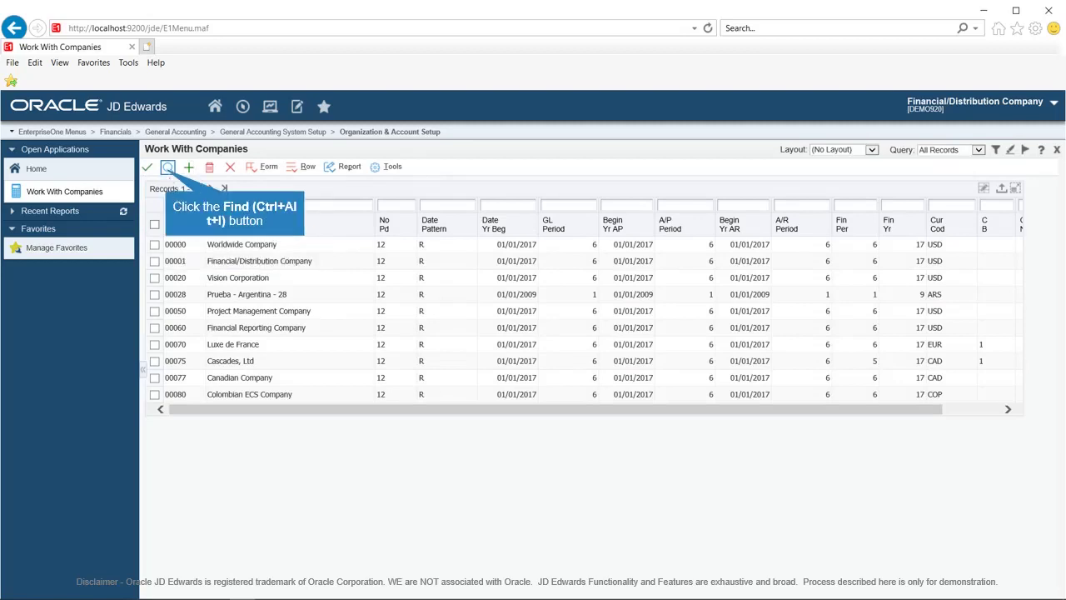
click(168, 167)
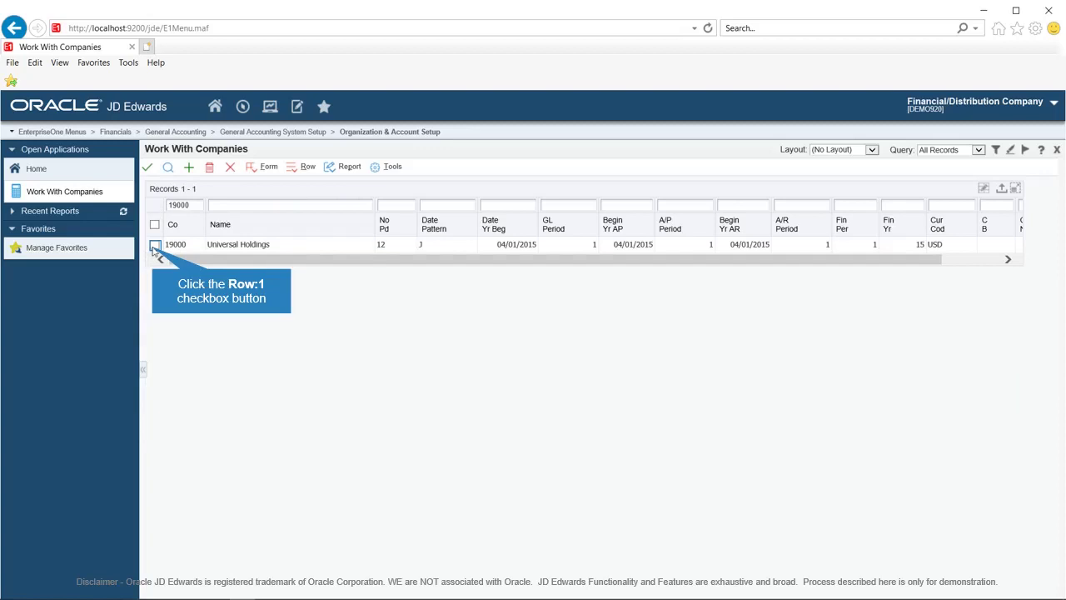
click(155, 244)
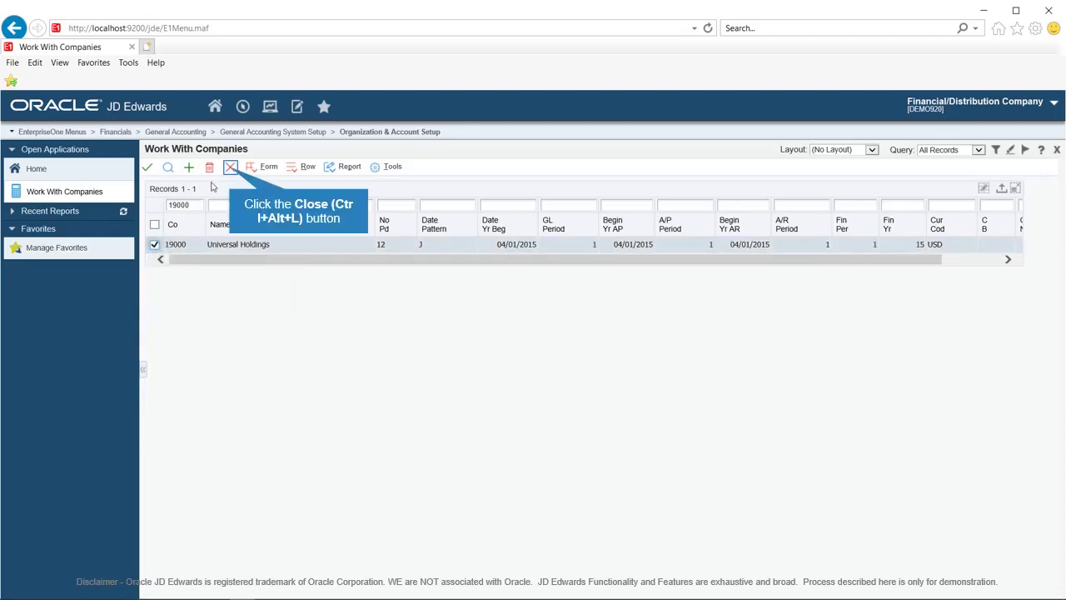